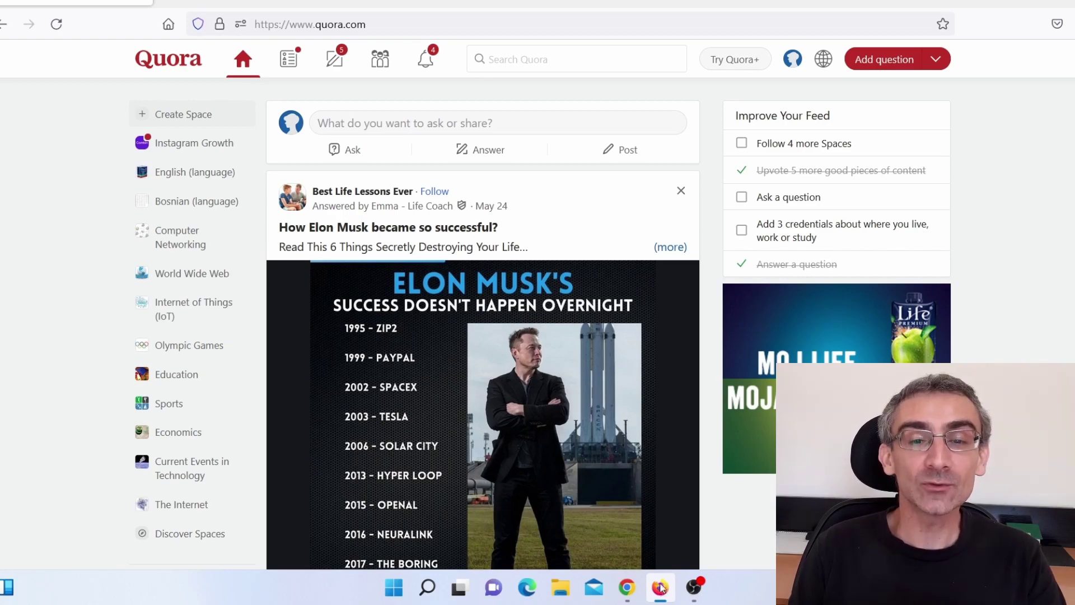
# Search Quora for "keto" and restrict the results to questions
pyautogui.click(543, 60)
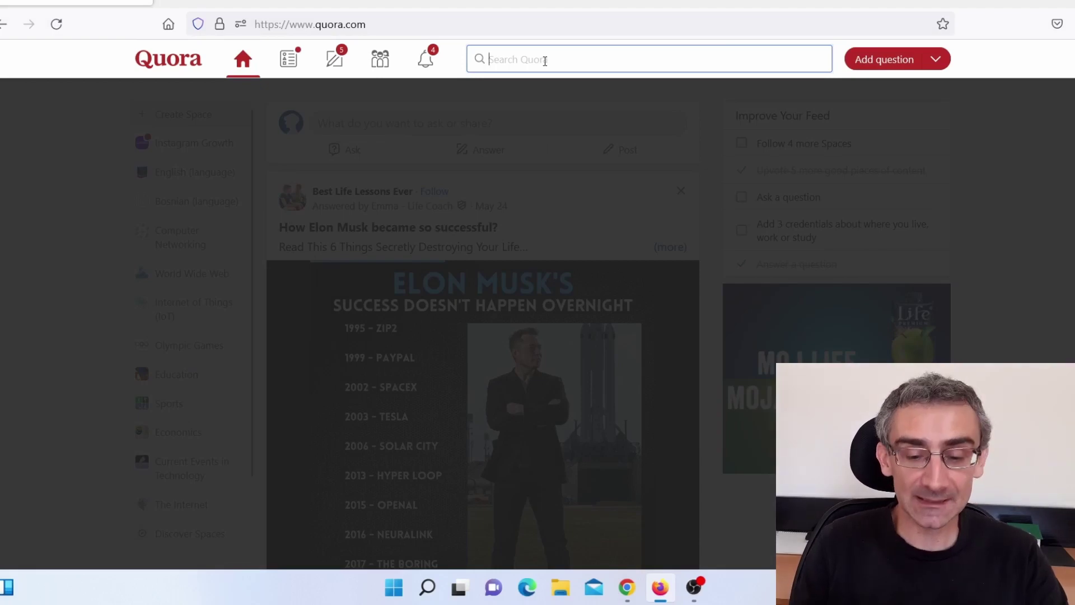
pyautogui.write('keto')
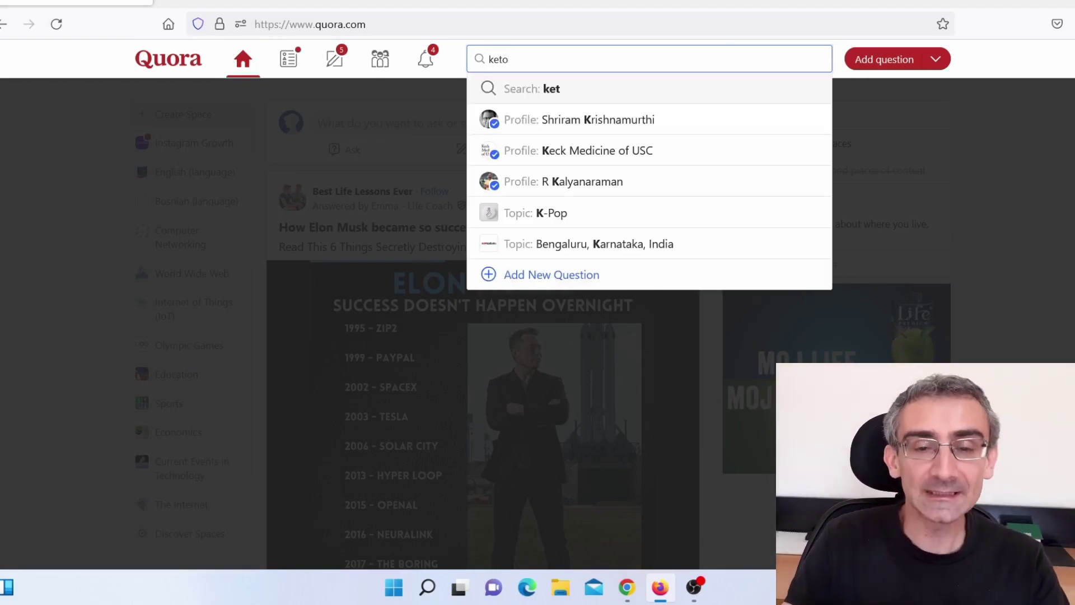
pyautogui.press('Return')
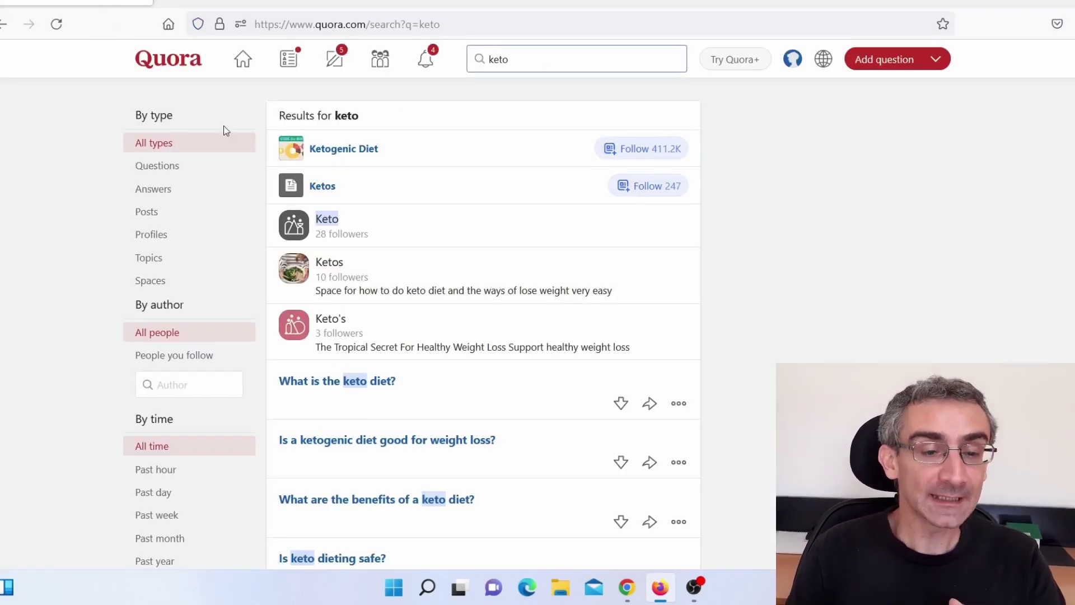
pyautogui.click(156, 166)
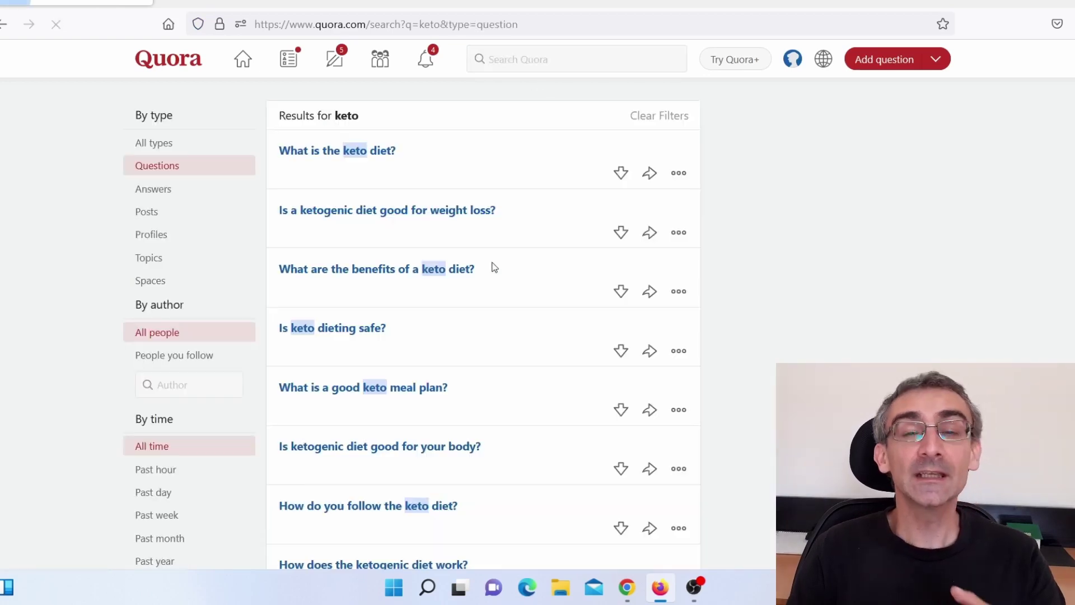
pyautogui.scroll(-5, 551, 288)
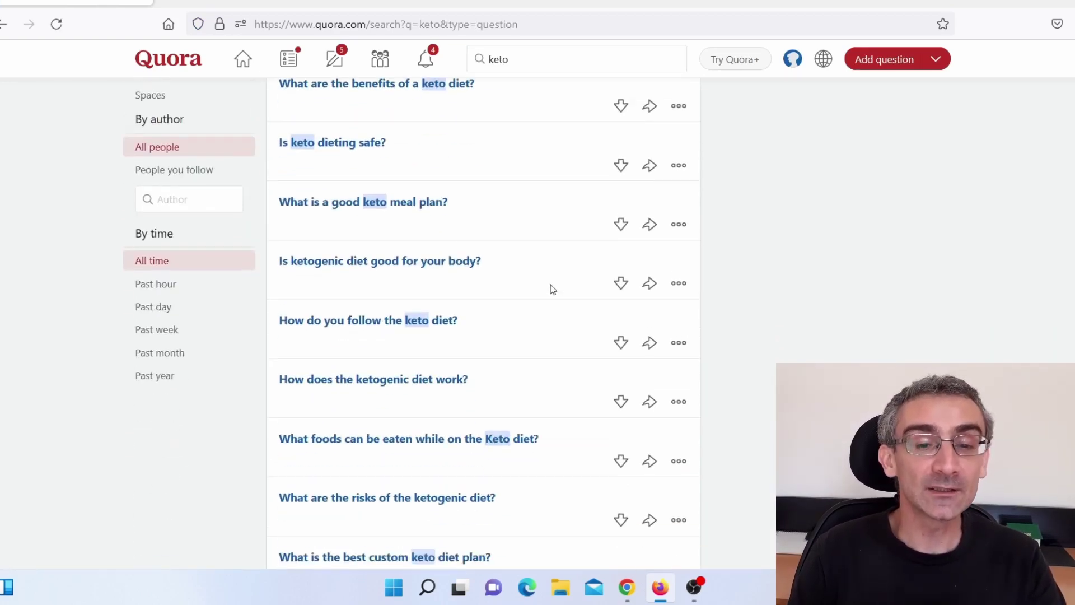
pyautogui.scroll(5, 554, 297)
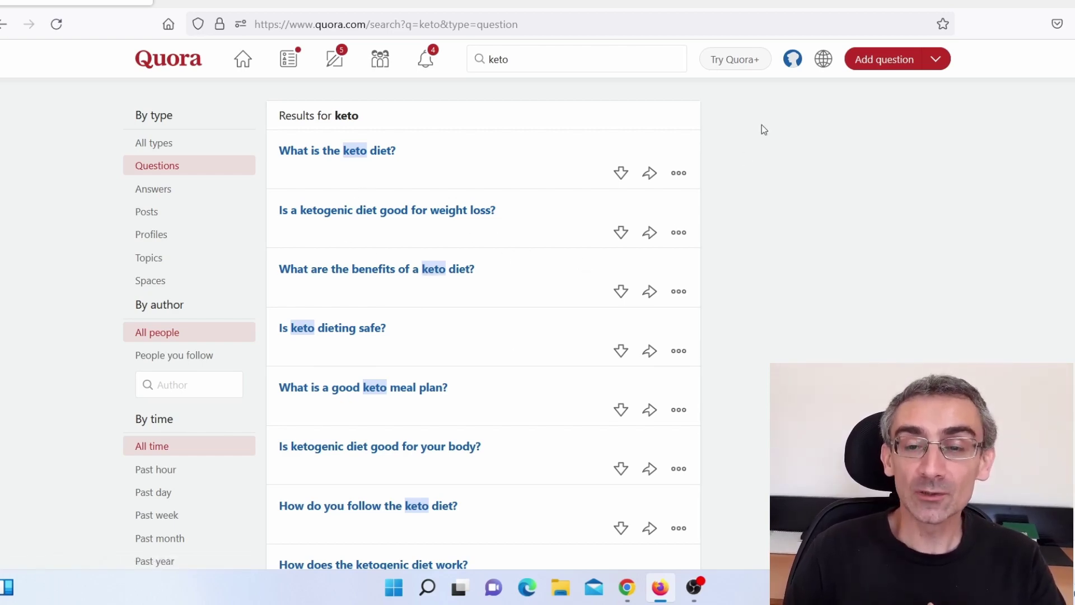
# Open the Ads Manager from the account options in a new browser tab and switch to it
pyautogui.click(791, 62)
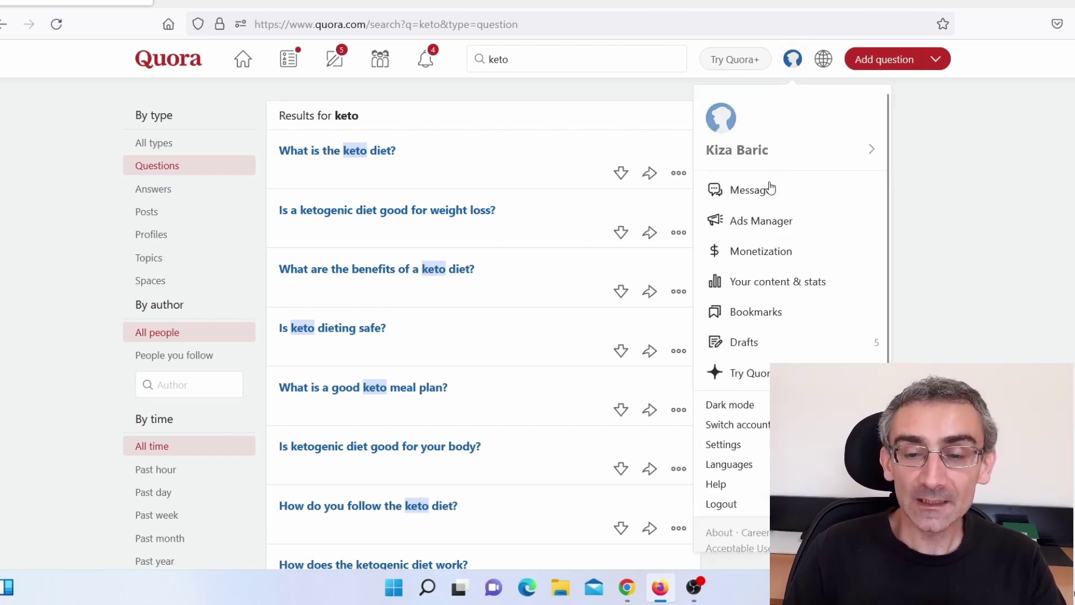
pyautogui.rightClick(776, 224)
pyautogui.click(804, 237)
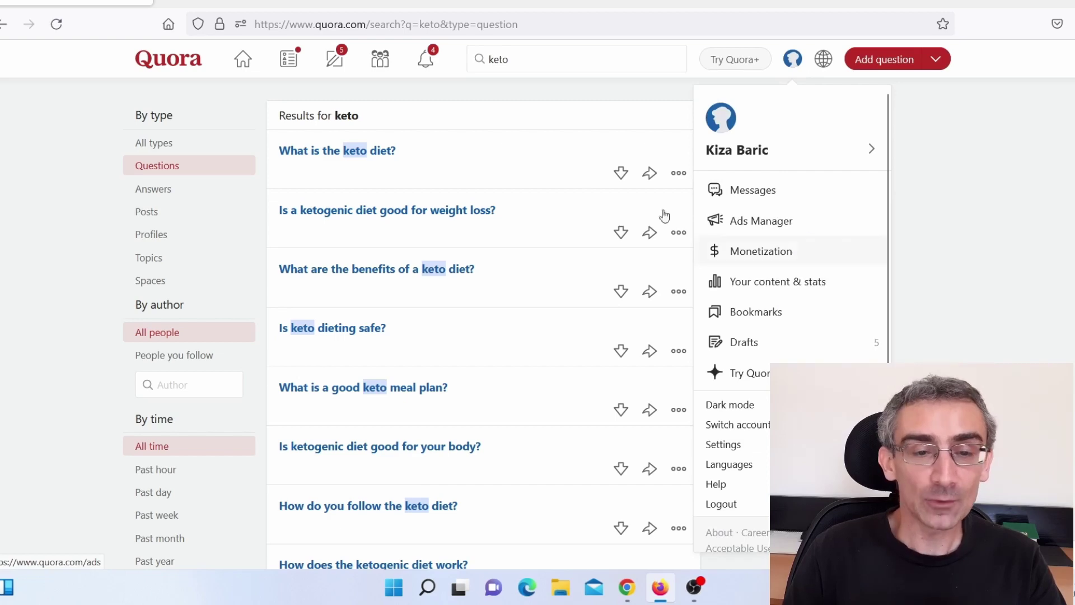
pyautogui.click(266, 2)
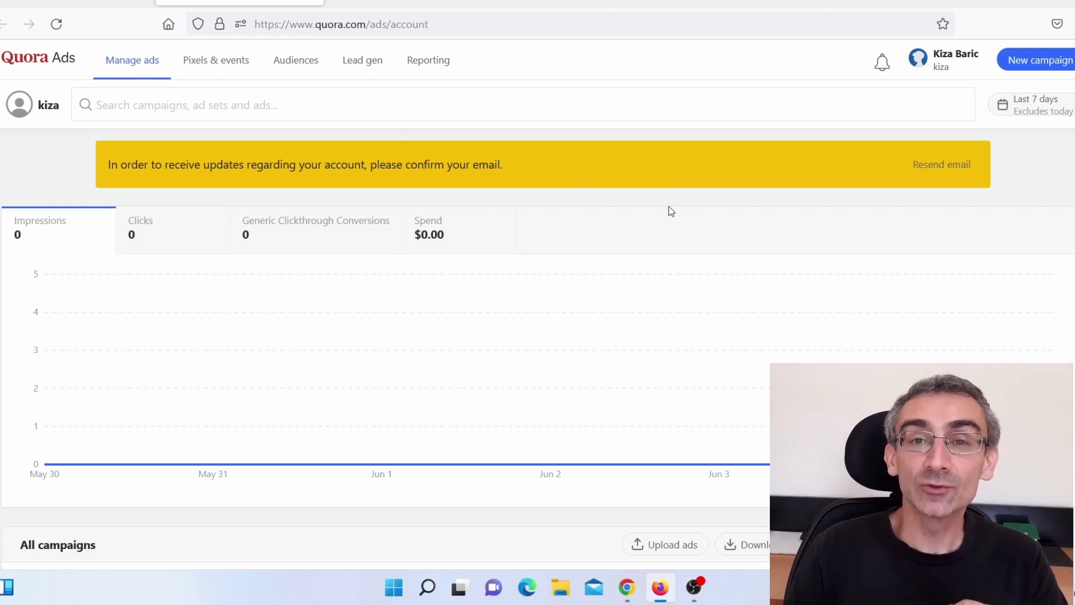
# Start a new ad campaign and name it "test"
pyautogui.click(1026, 63)
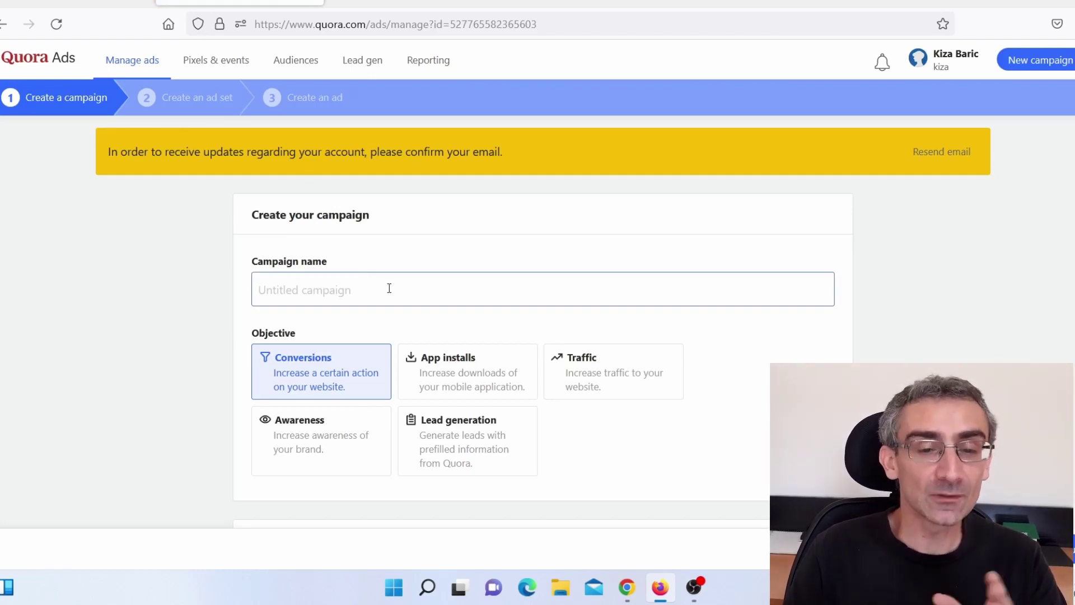
pyautogui.scroll(-2, 404, 294)
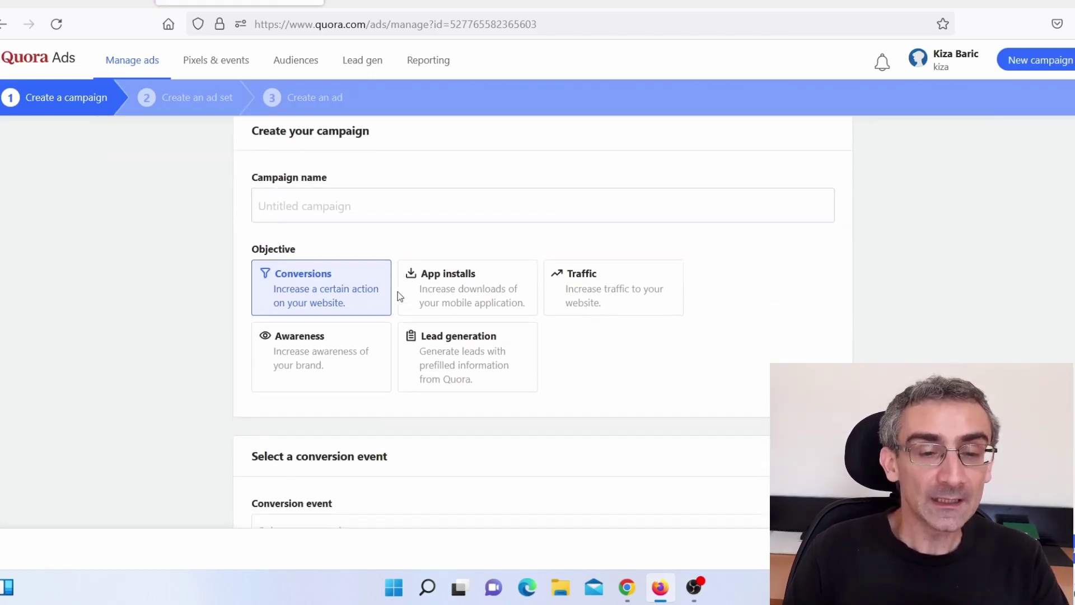
pyautogui.click(366, 207)
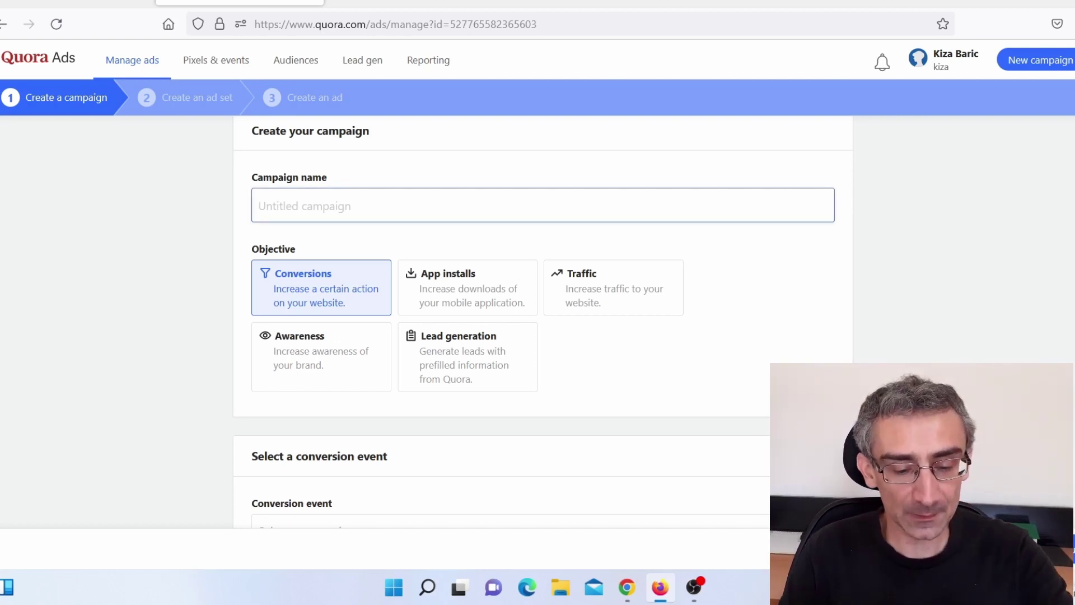
pyautogui.write('test')
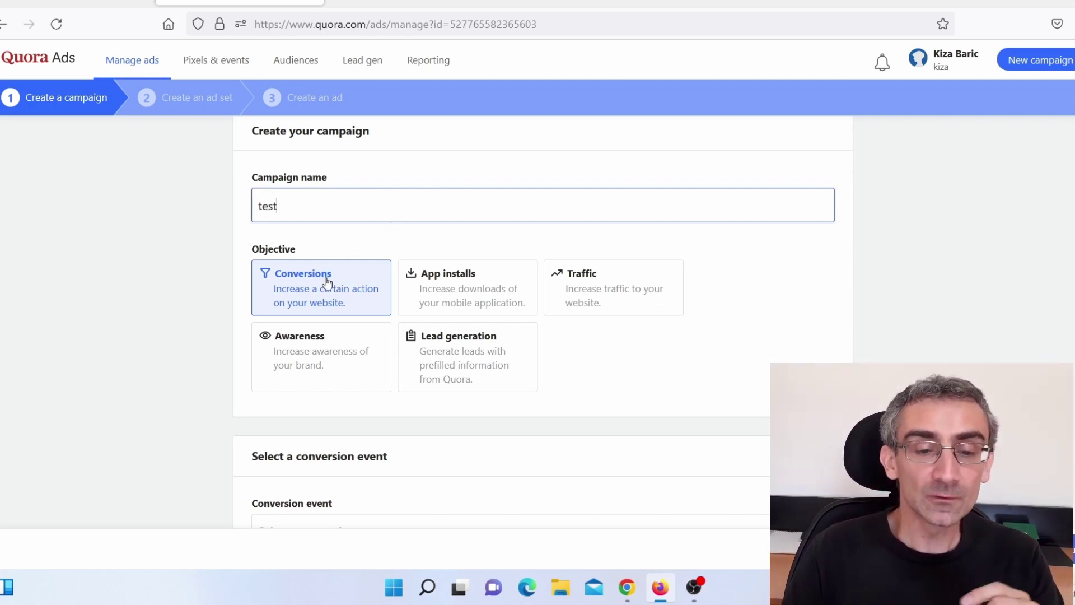
# Set the conversion event to Generic and the daily maximum budget to US$20, and continue to the ad set
pyautogui.scroll(-5, 326, 283)
pyautogui.click(333, 201)
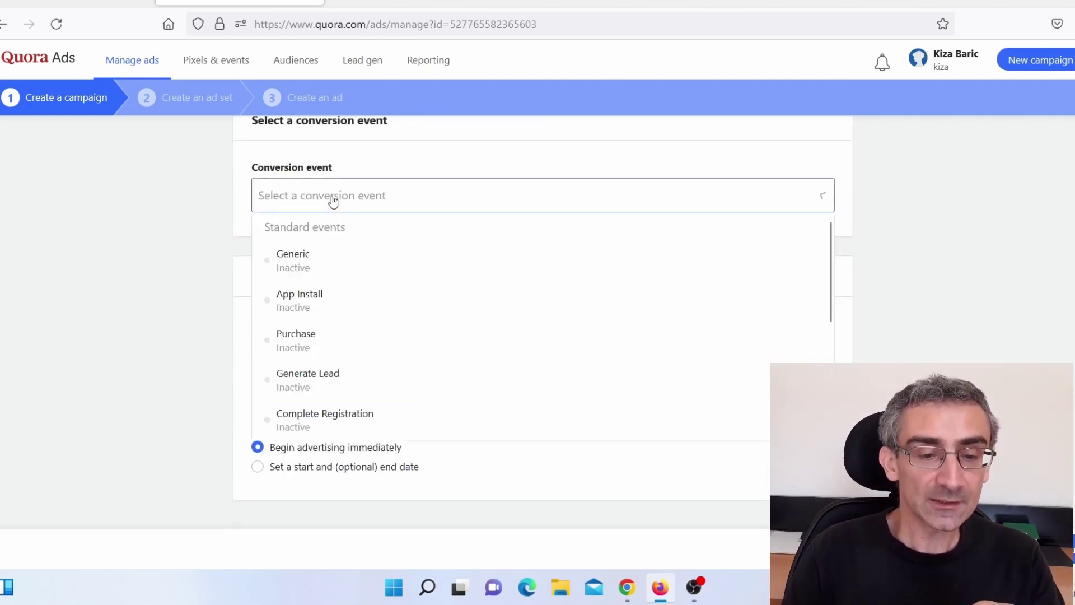
pyautogui.click(317, 274)
pyautogui.scroll(-1, 269, 286)
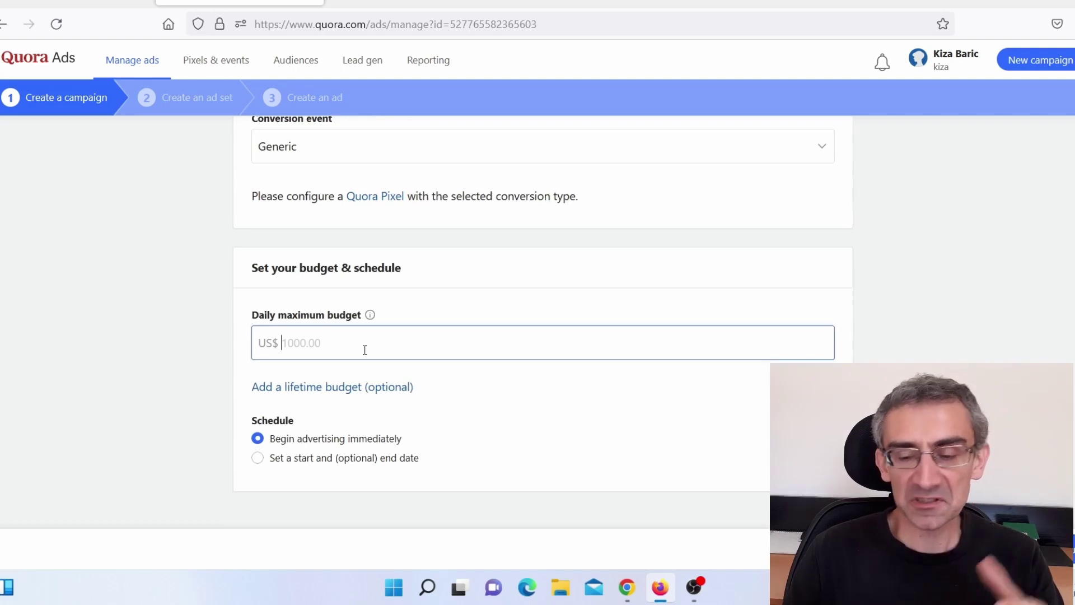
pyautogui.write('20')
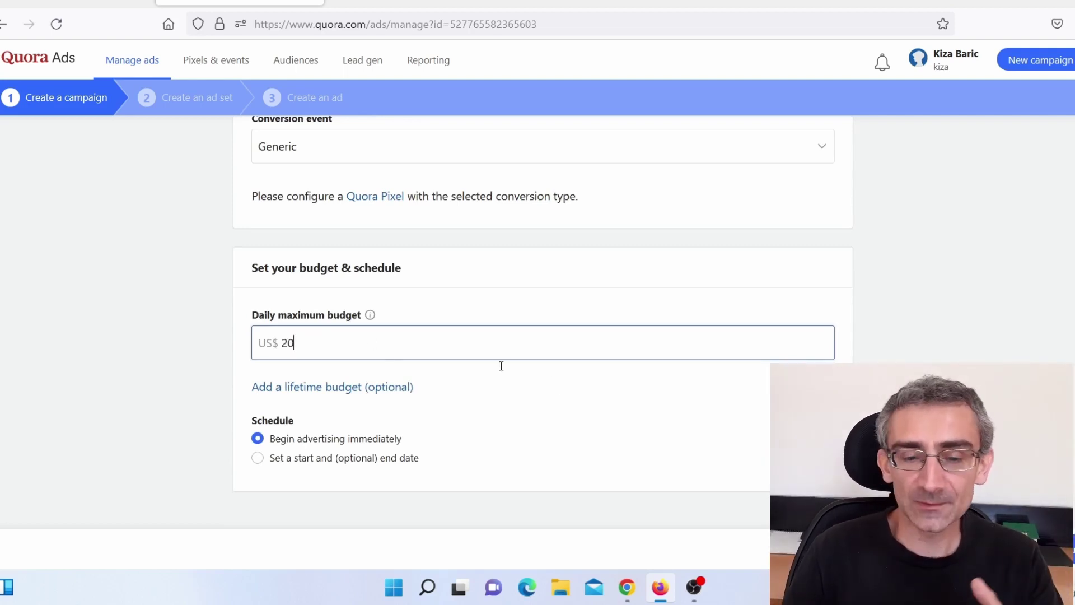
pyautogui.click(1025, 548)
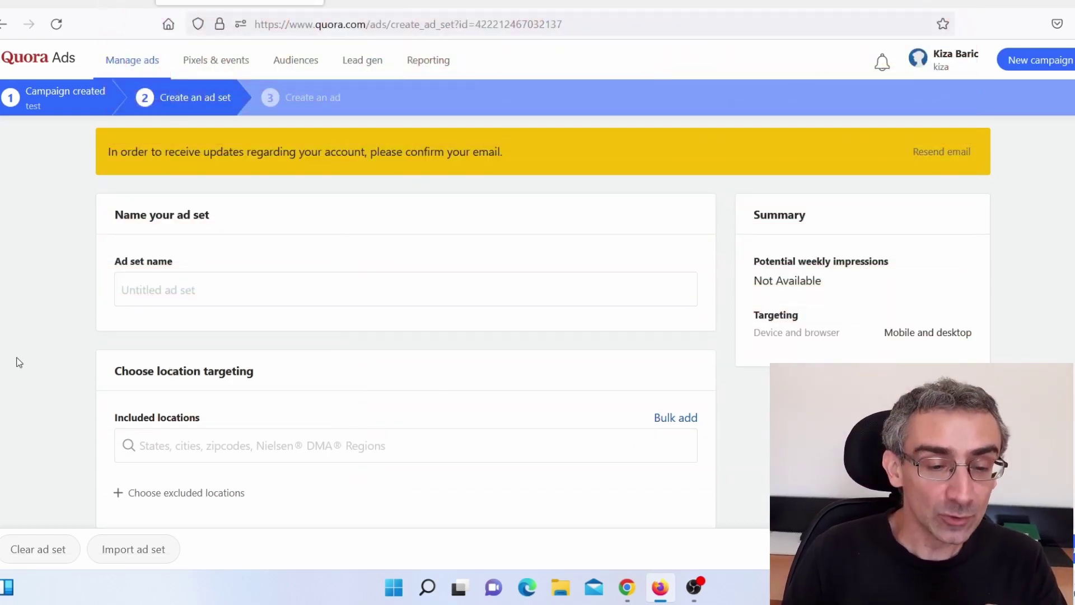
# Set contextual targeting to Questions and look up questions in bulk with the keyword "keto"
pyautogui.scroll(-7, 52, 301)
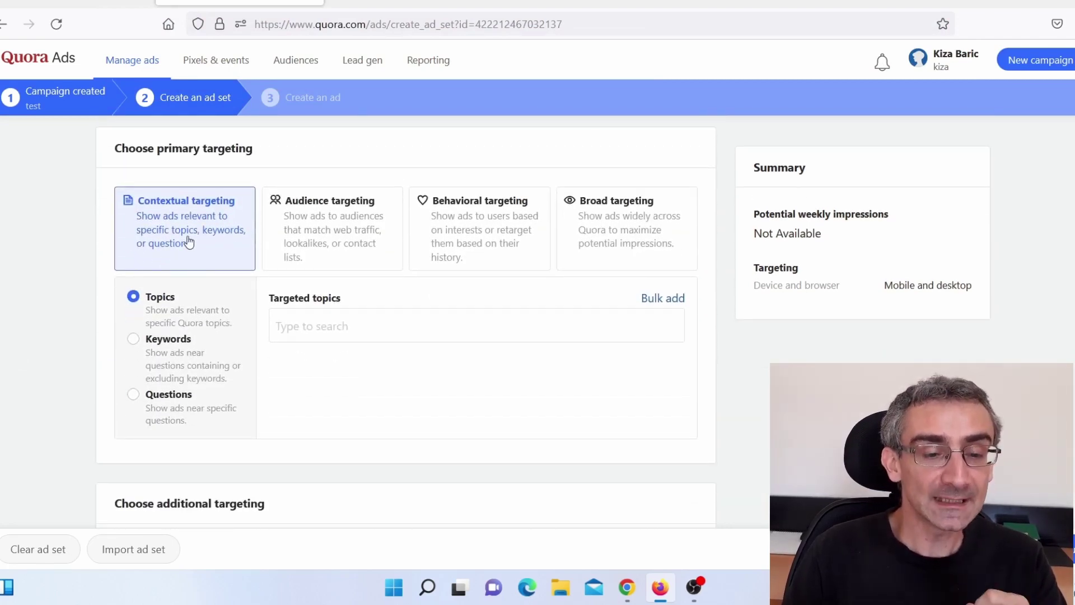
pyautogui.scroll(-2, 158, 316)
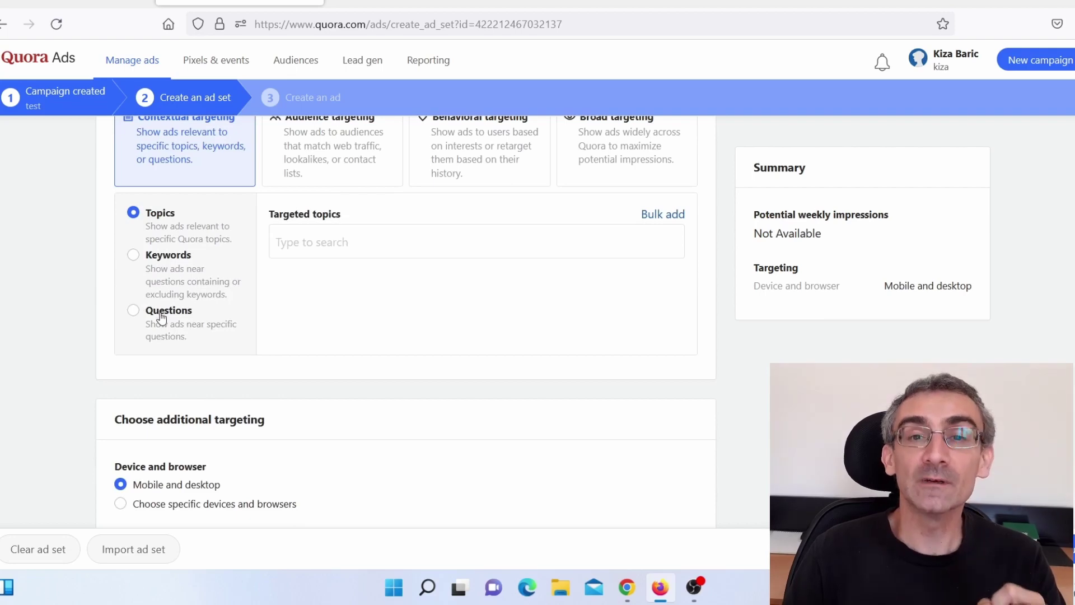
pyautogui.click(161, 318)
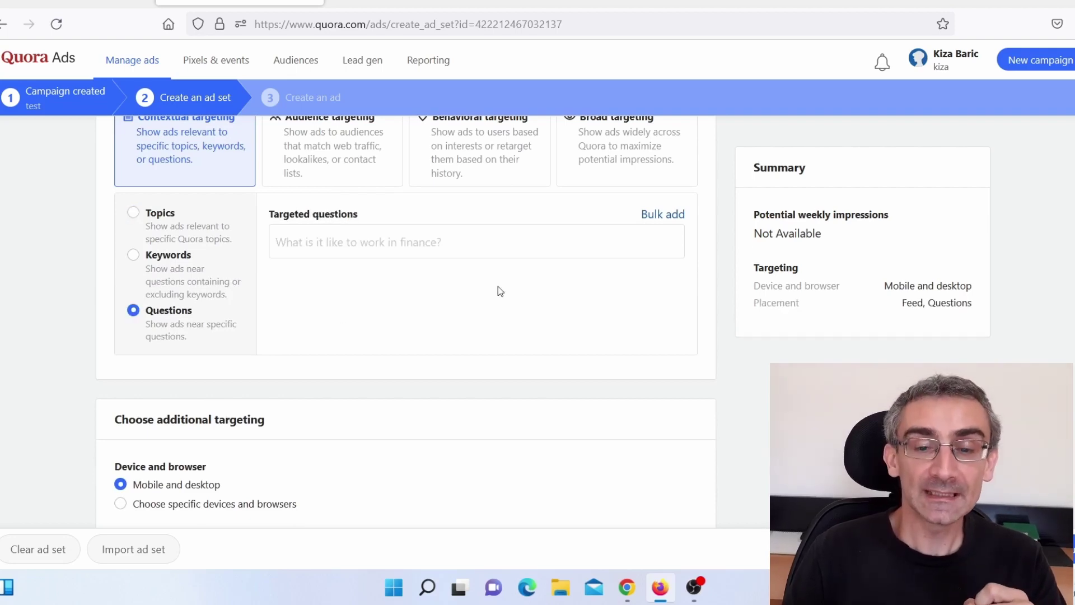
pyautogui.click(661, 222)
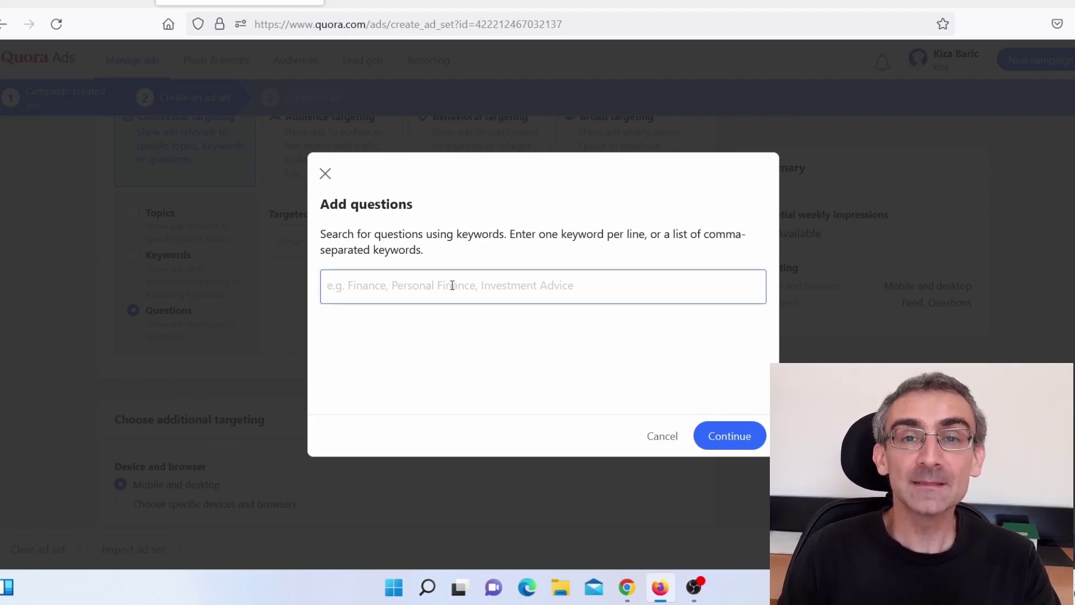
pyautogui.write('keto')
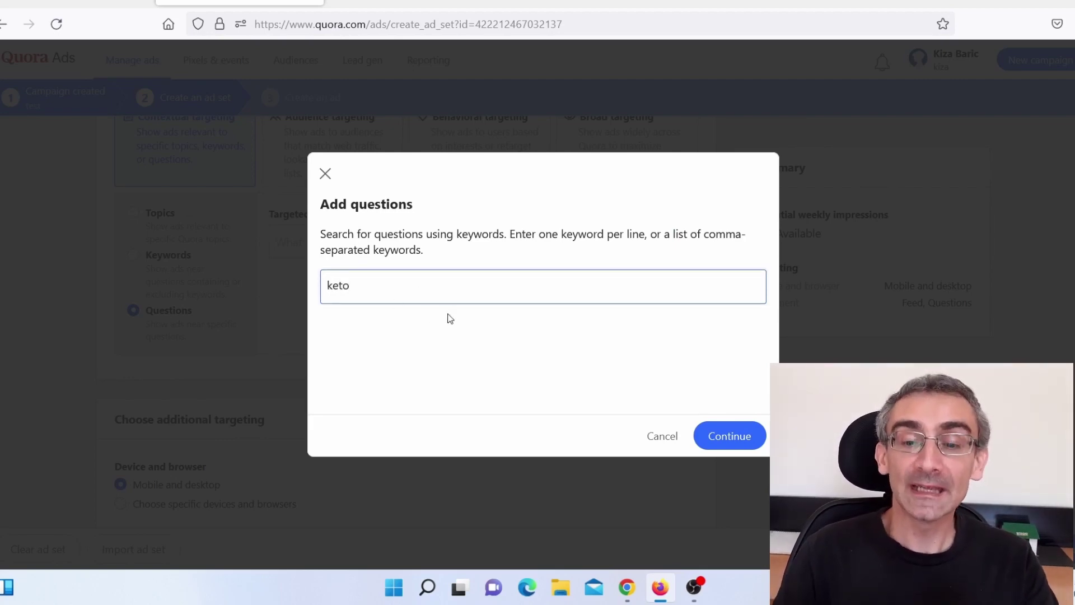
pyautogui.click(727, 436)
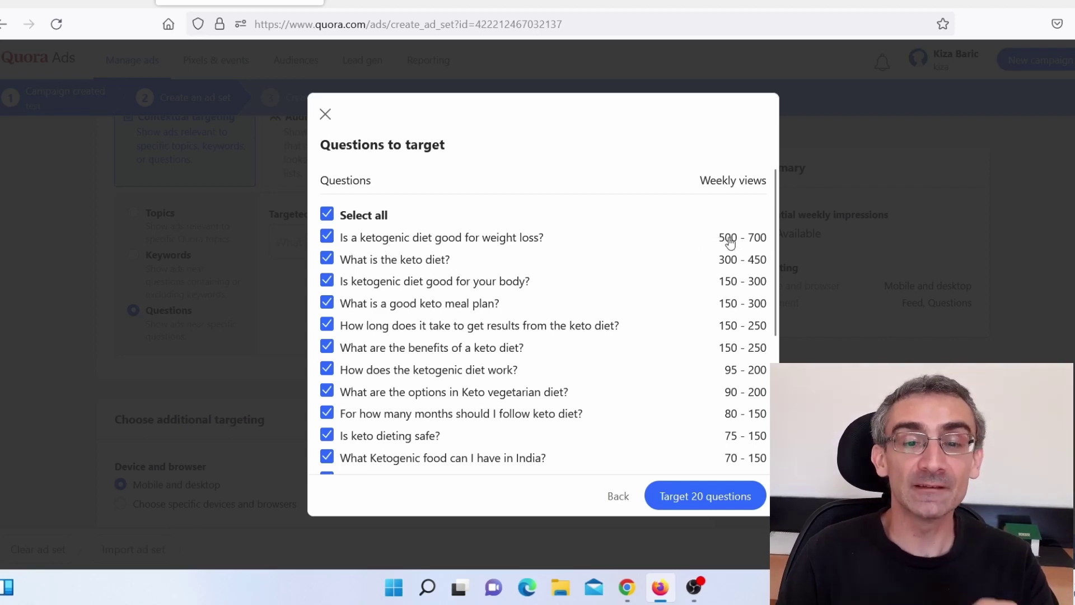
# Compare the keto questions in the Quora search results with their weekly views in the ad targeting list
pyautogui.click(121, 2)
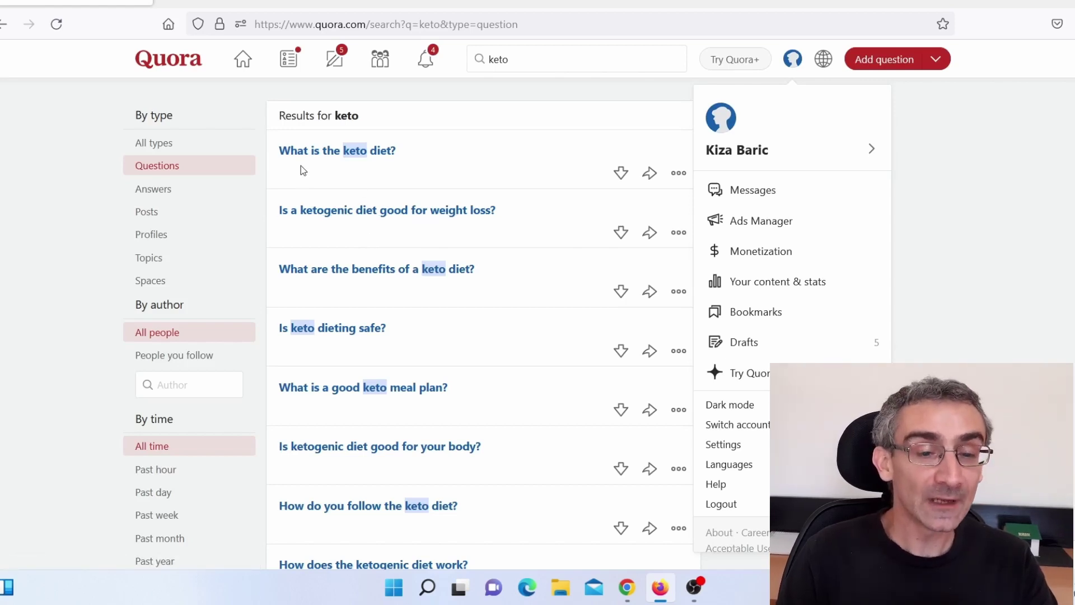
pyautogui.click(253, 4)
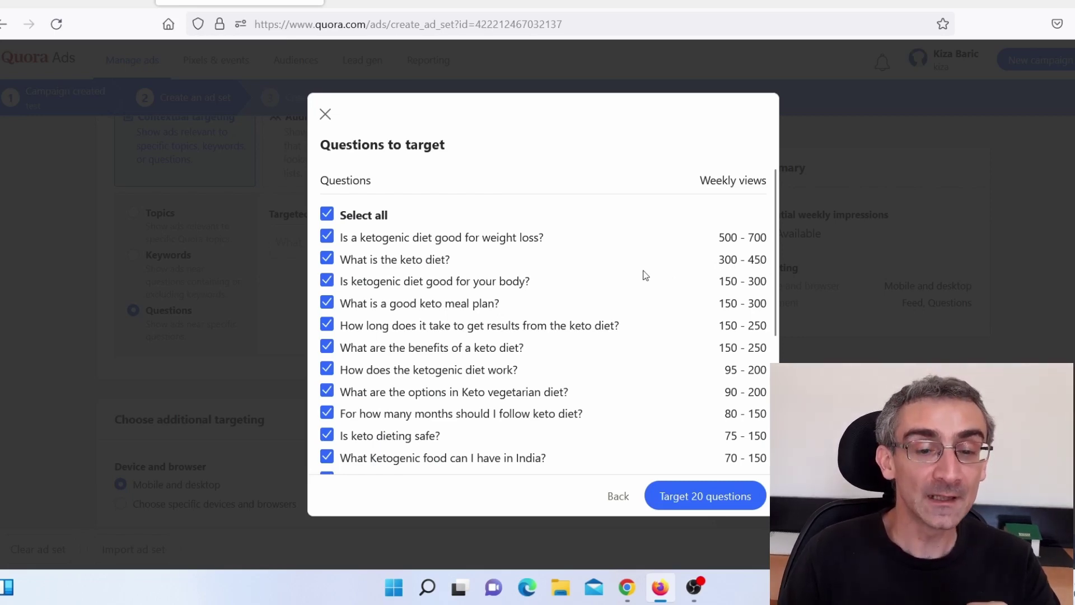
pyautogui.click(84, 2)
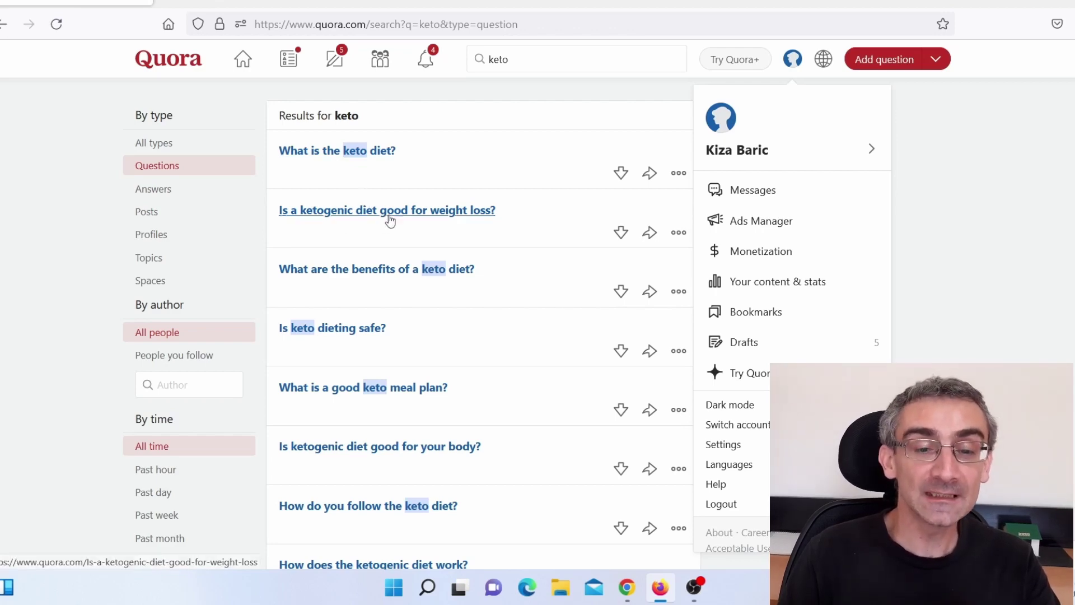
pyautogui.click(274, 7)
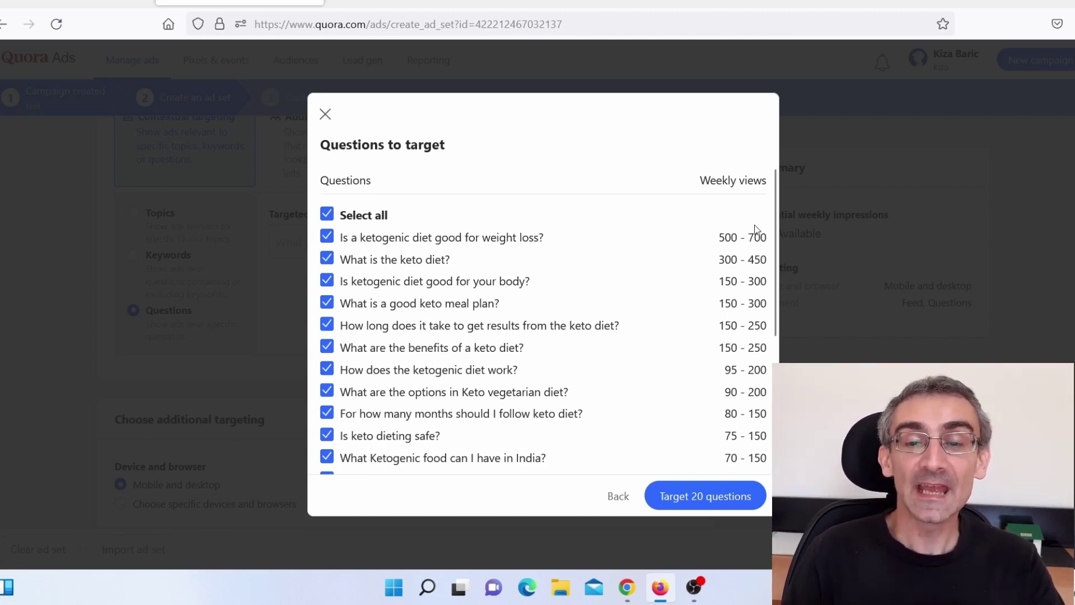
pyautogui.moveTo(700, 185); pyautogui.dragTo(765, 191)
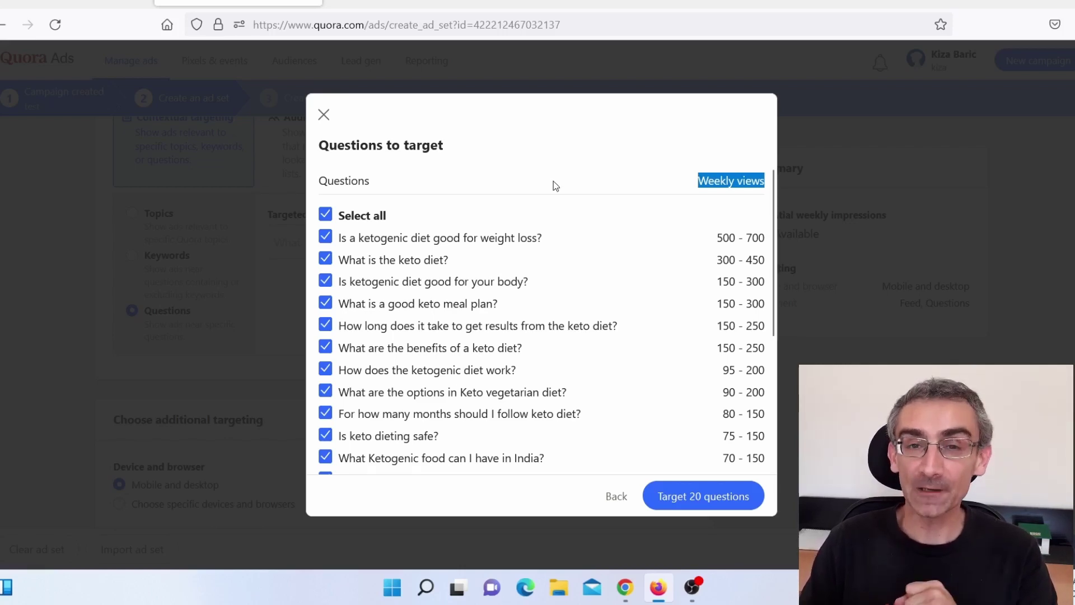
# Open the question "Is a ketogenic diet good for weight loss?" in a new tab and open its answer draft for editing
pyautogui.rightClick(517, 247)
pyautogui.click(540, 257)
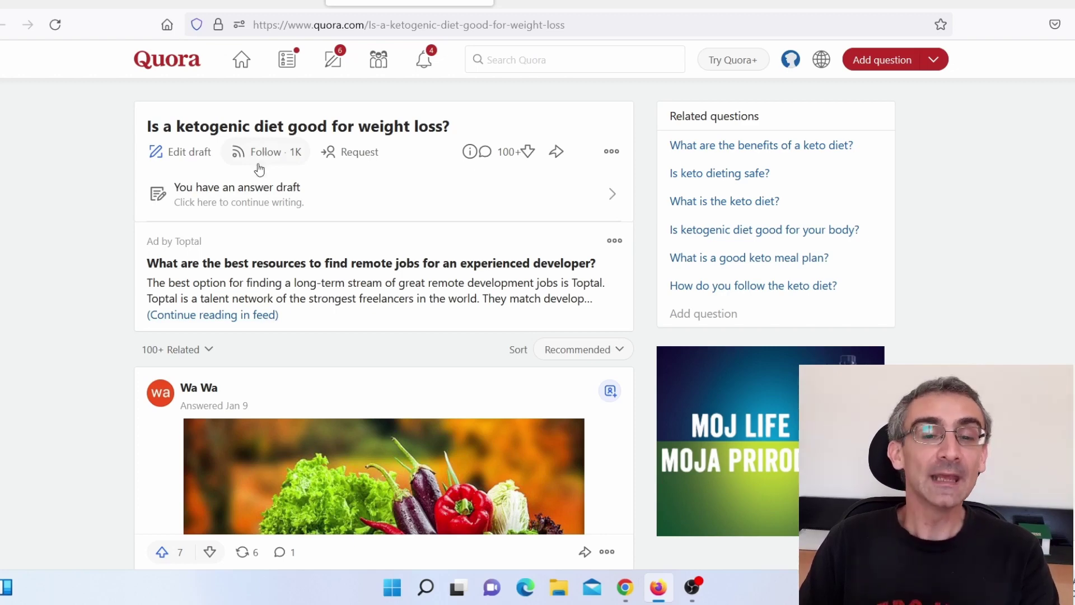
pyautogui.click(180, 153)
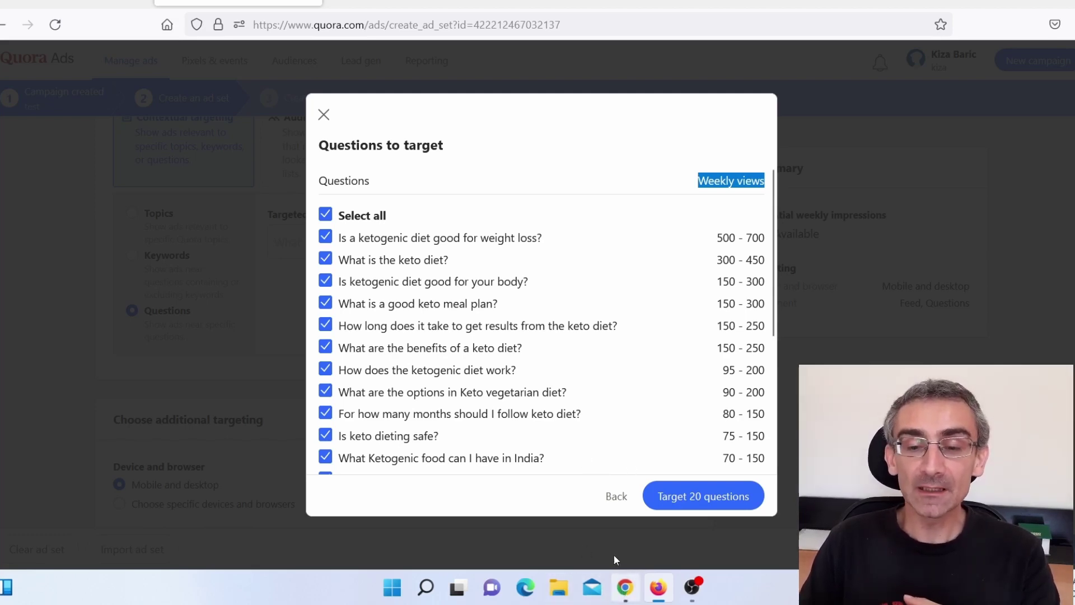
# Switch to Chrome and review the Google Sites landing page "Custom keto diet plan" down to its call-to-action link
pyautogui.click(625, 587)
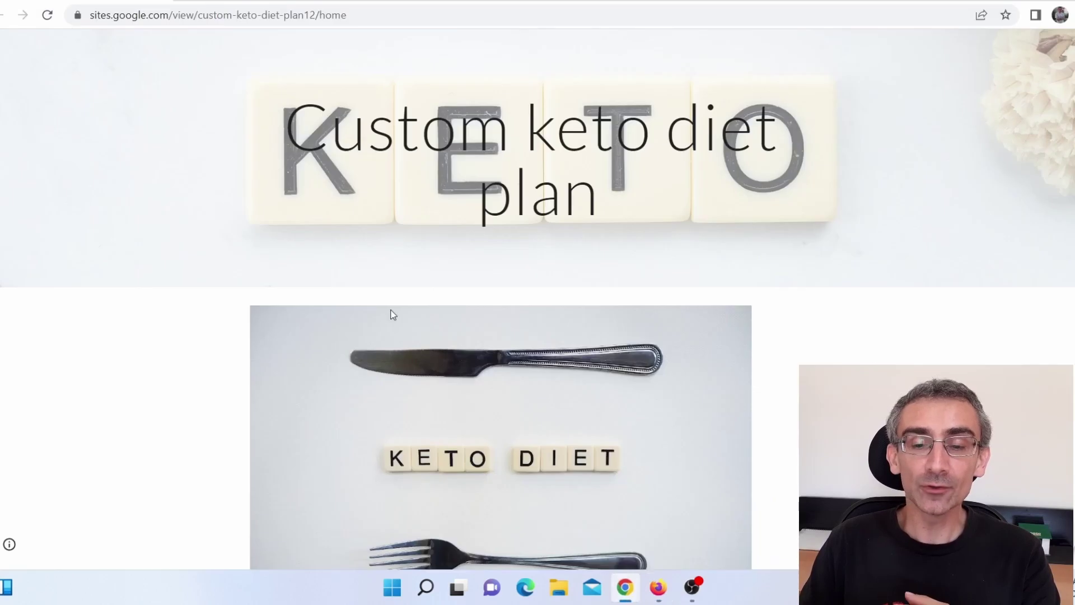
pyautogui.scroll(-8, 415, 343)
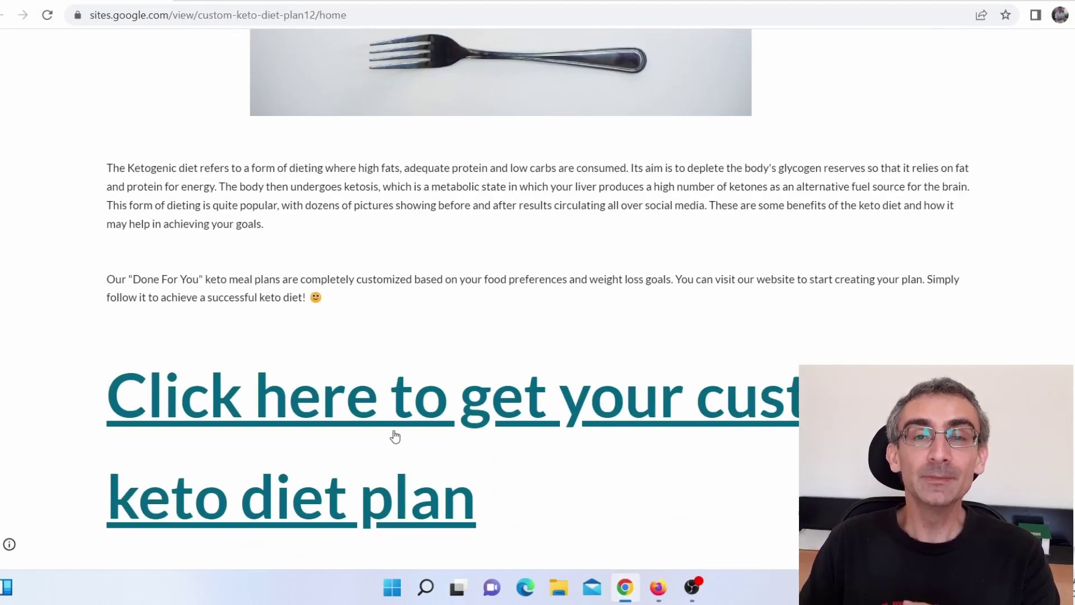